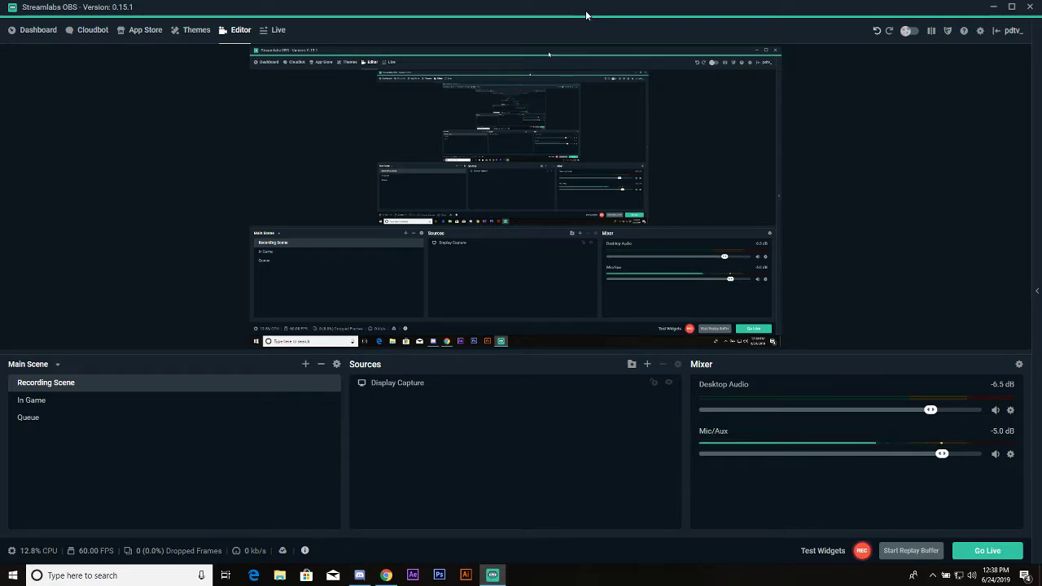
Open the settings and review the stream type, streaming service options, server and stream key fields
{"action": "left_click", "coordinate": [981, 30]}
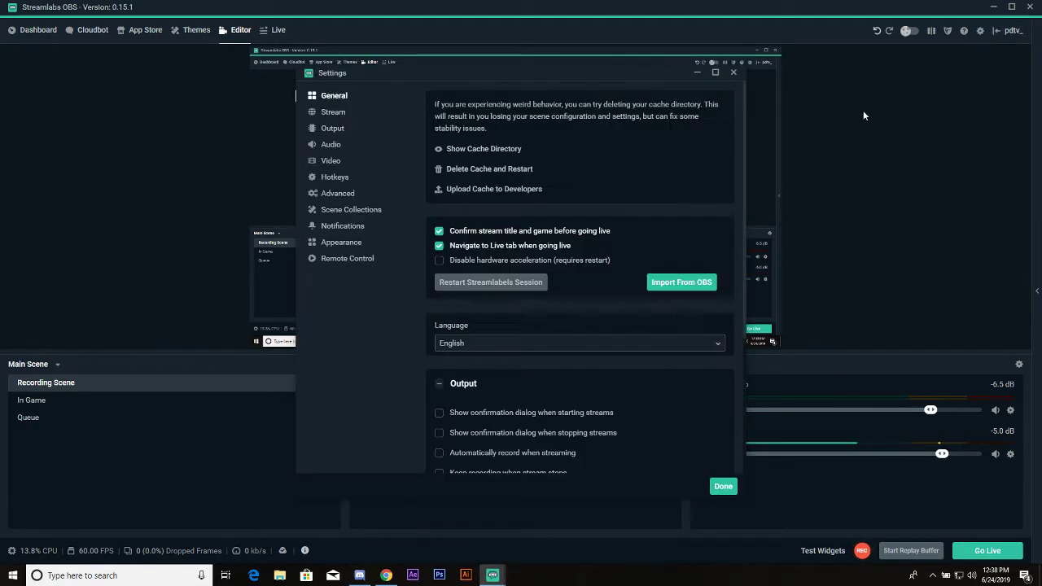
{"action": "left_click", "coordinate": [334, 114]}
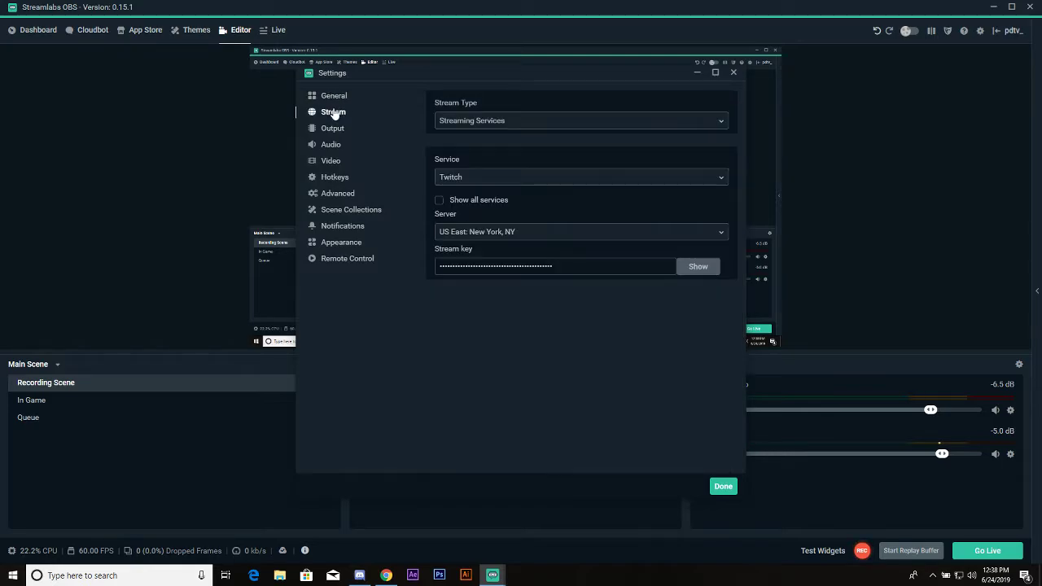
{"action": "left_click", "coordinate": [509, 122]}
{"action": "left_click", "coordinate": [405, 169]}
{"action": "left_click", "coordinate": [399, 162]}
{"action": "left_click", "coordinate": [335, 114]}
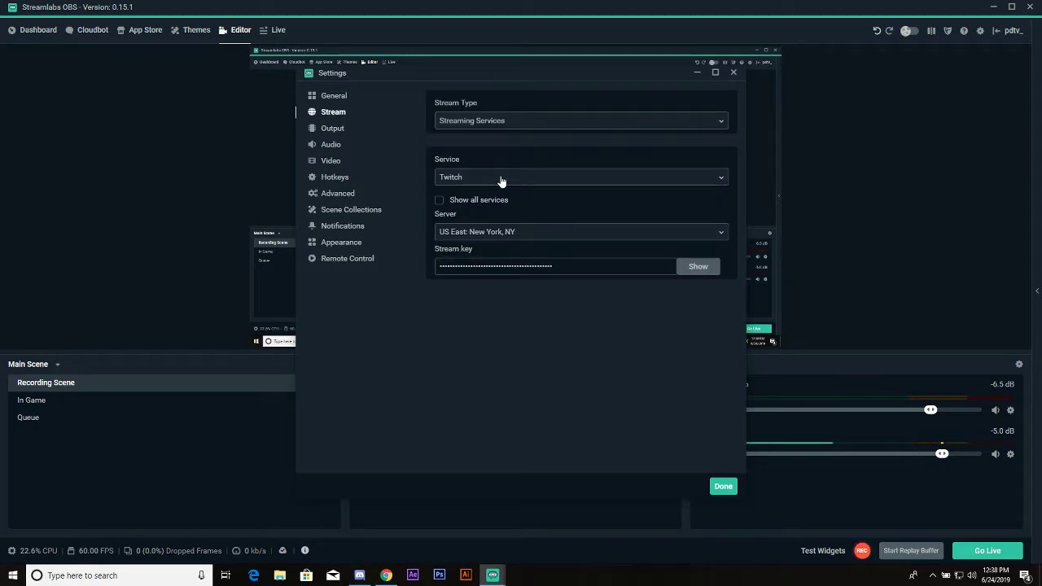
{"action": "left_click", "coordinate": [544, 179]}
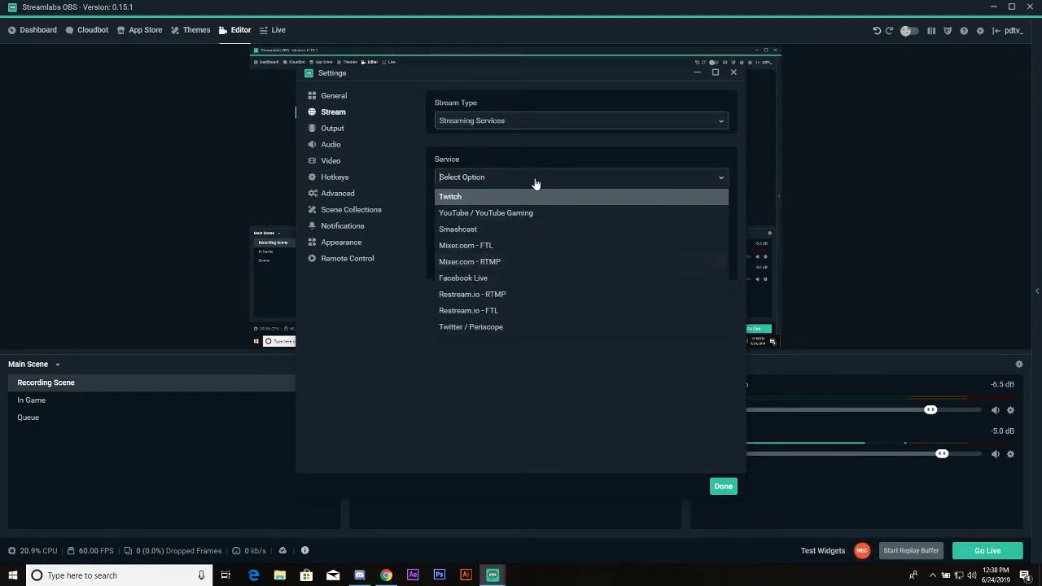
{"action": "left_click", "coordinate": [513, 147]}
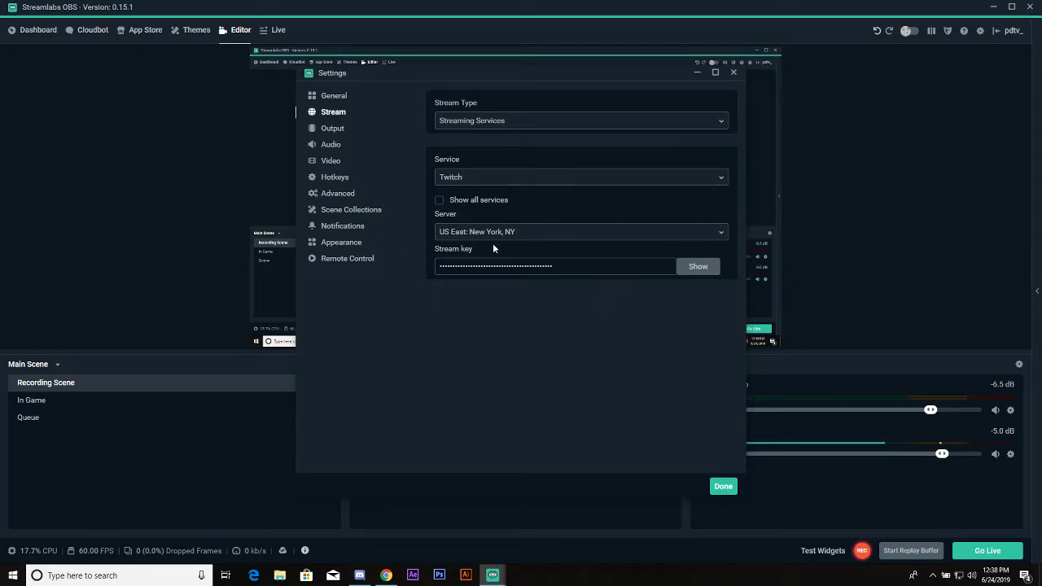
Examine the streaming output settings, from encoder and rate control through bitrate, keyframe interval, profile and max B-frames
{"action": "left_click", "coordinate": [332, 131]}
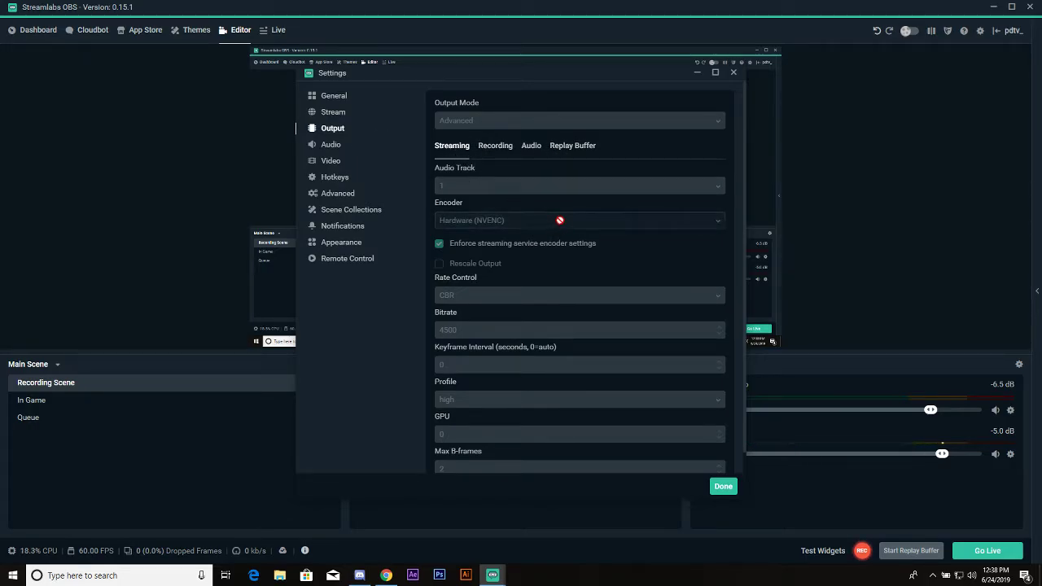
{"action": "scroll", "coordinate": [553, 221], "scroll_direction": "down", "scroll_amount": 1}
{"action": "scroll", "coordinate": [568, 218], "scroll_direction": "up", "scroll_amount": 1}
{"action": "scroll", "coordinate": [526, 244], "scroll_direction": "down", "scroll_amount": 1}
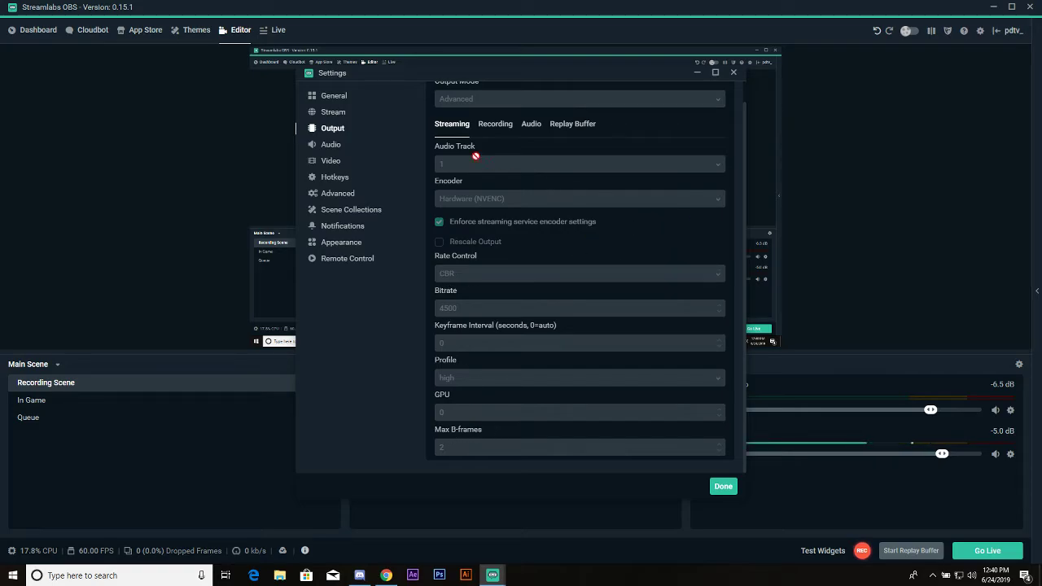
Review the audio settings with the desktop audio device options, and the video resolution, downscale filter and FPS settings
{"action": "left_click", "coordinate": [331, 145]}
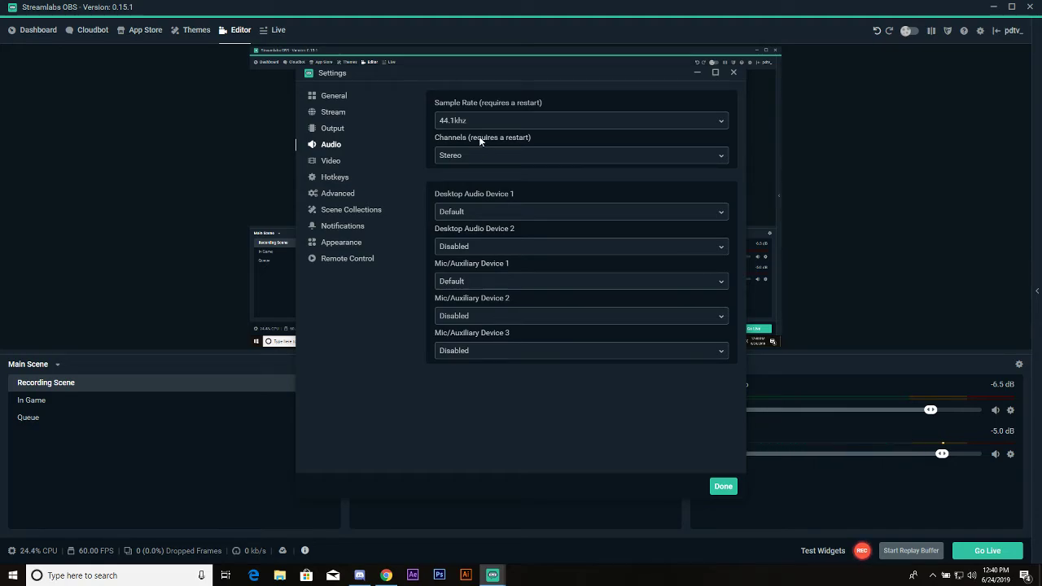
{"action": "left_click", "coordinate": [503, 215]}
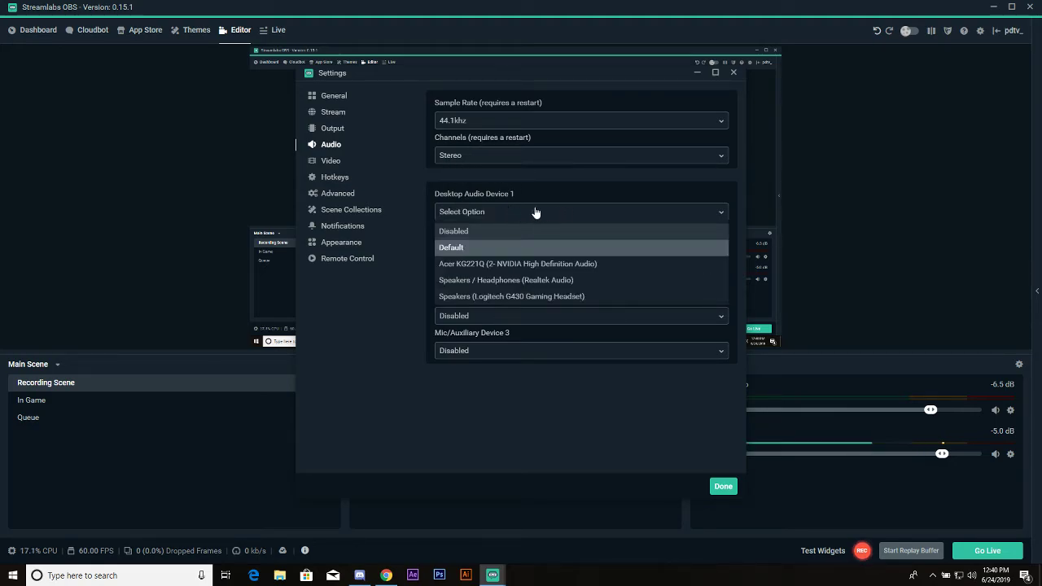
{"action": "left_click", "coordinate": [516, 201]}
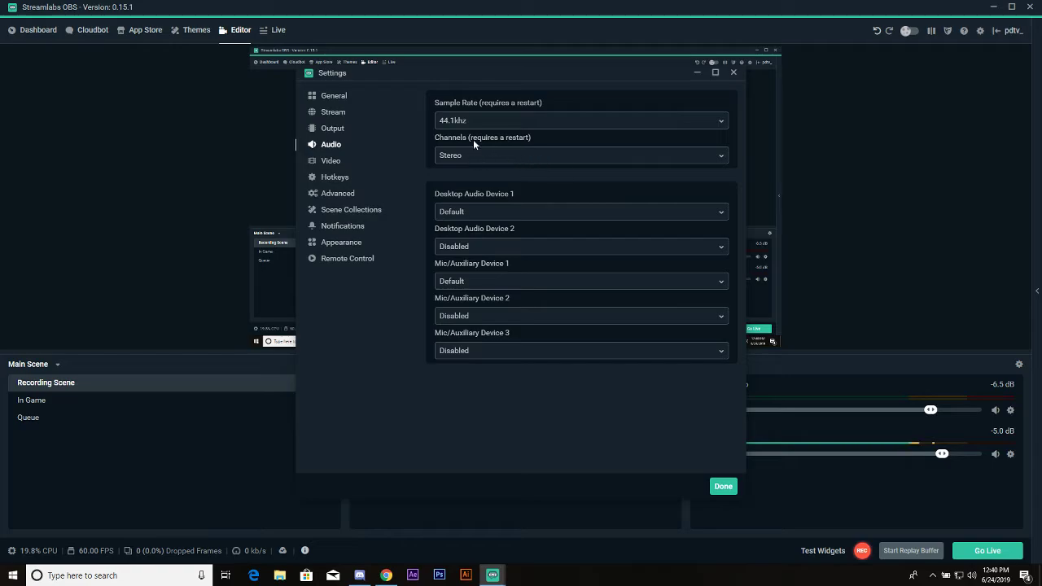
{"action": "left_click", "coordinate": [331, 161]}
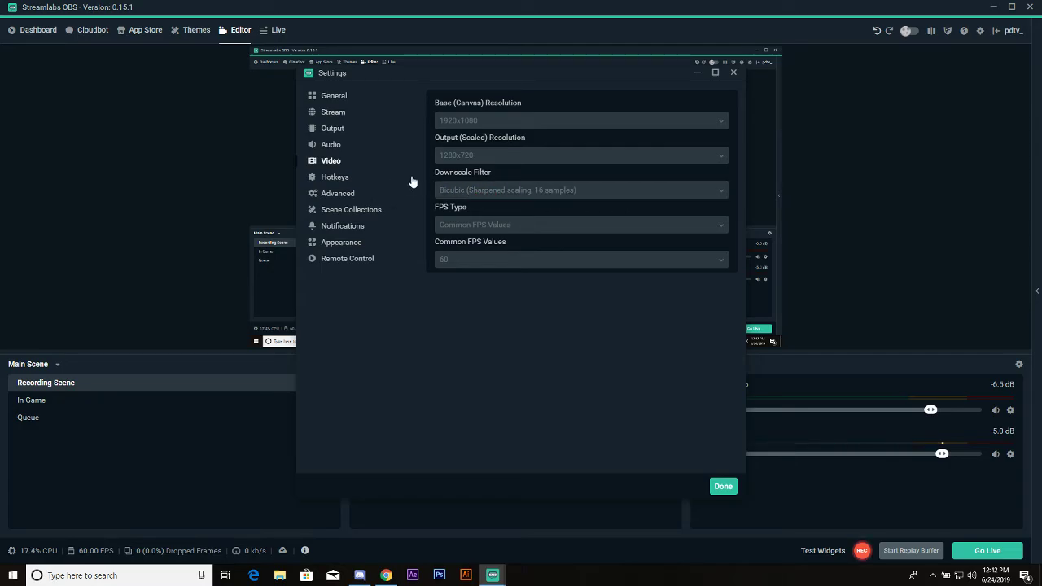
Look through the advanced settings and check the available process priority options
{"action": "left_click", "coordinate": [331, 198]}
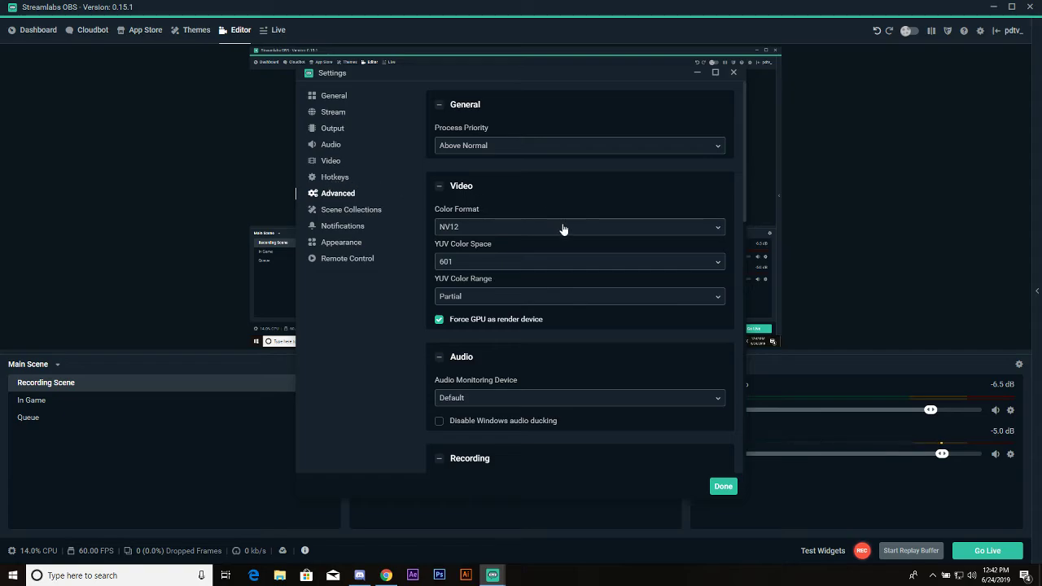
{"action": "scroll", "coordinate": [563, 230], "scroll_direction": "down", "scroll_amount": 5}
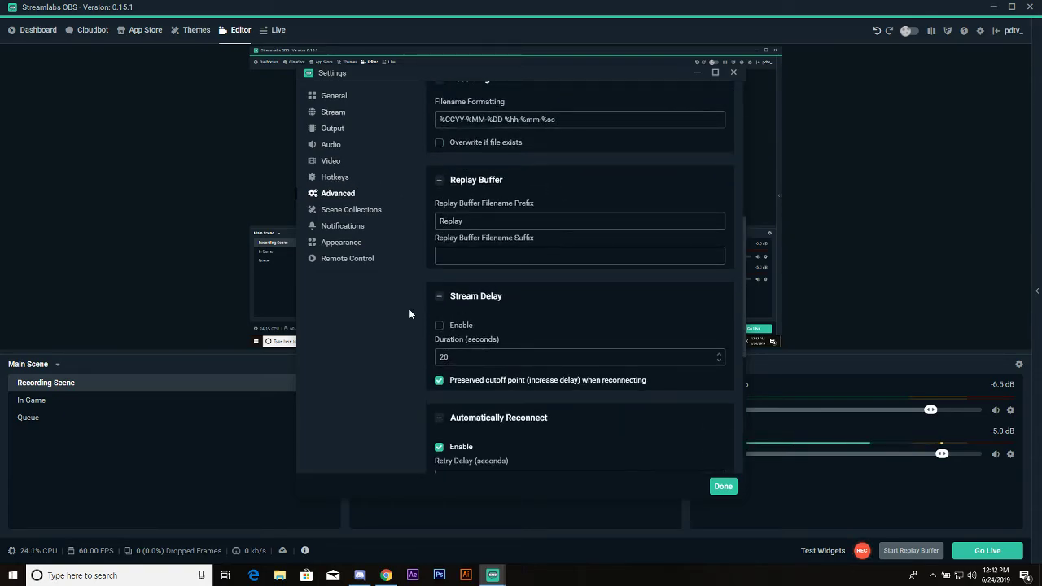
{"action": "scroll", "coordinate": [503, 316], "scroll_direction": "up", "scroll_amount": 5}
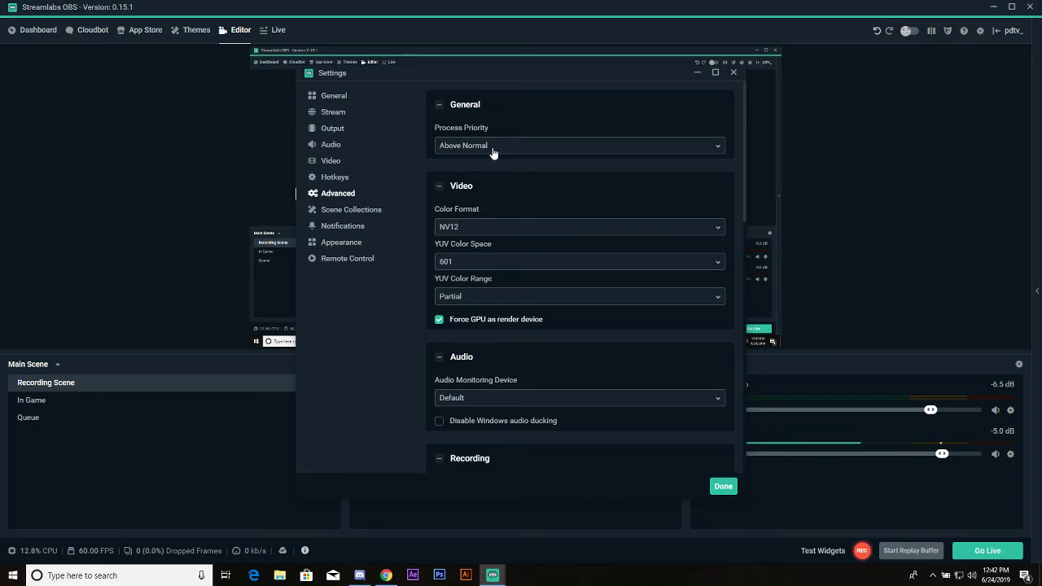
{"action": "left_click", "coordinate": [540, 147]}
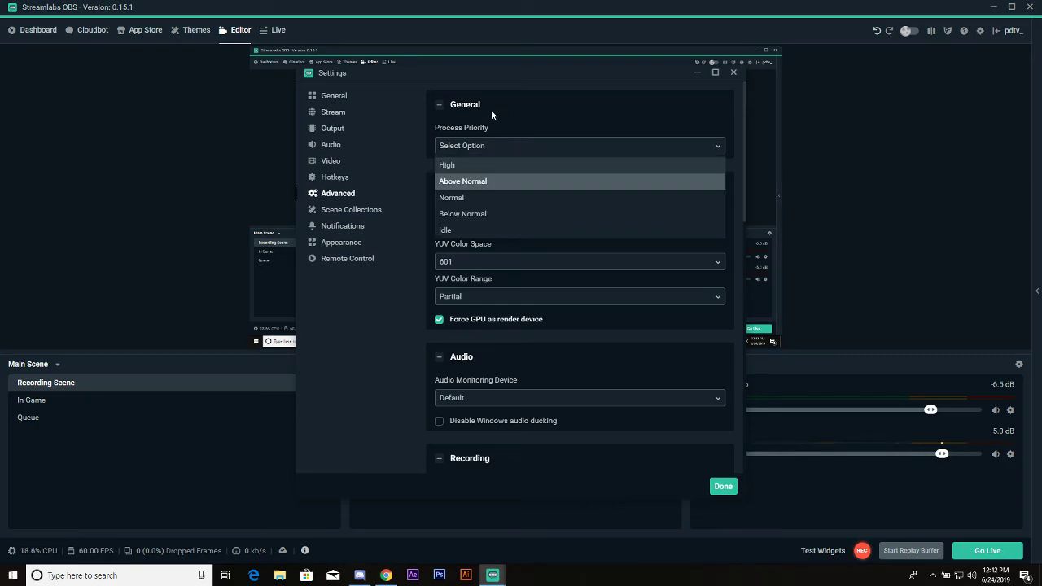
{"action": "left_click", "coordinate": [396, 114]}
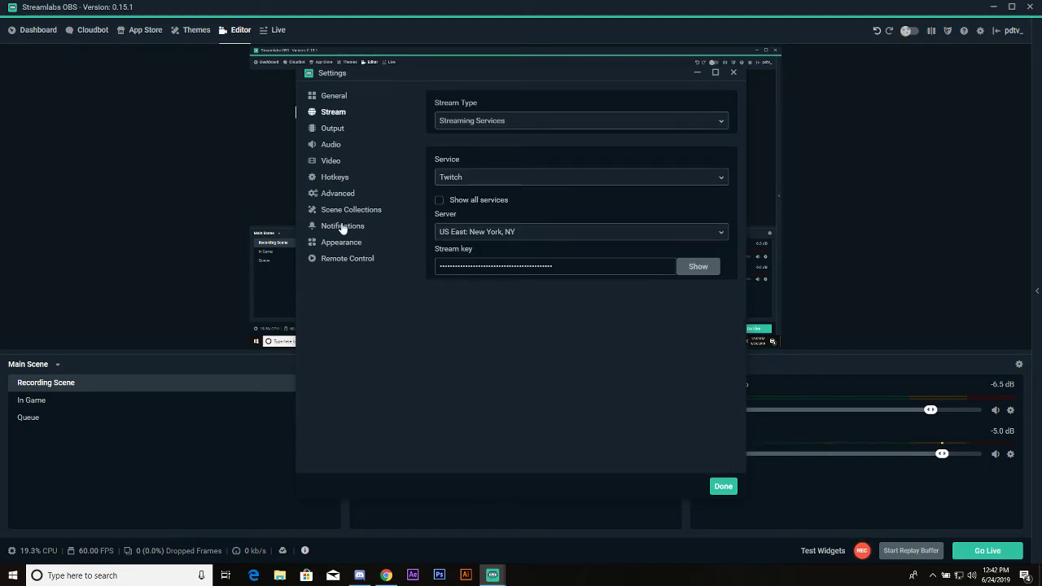
Return to the advanced settings and choose Above Normal as the process priority
{"action": "left_click", "coordinate": [351, 210]}
{"action": "left_click", "coordinate": [337, 196]}
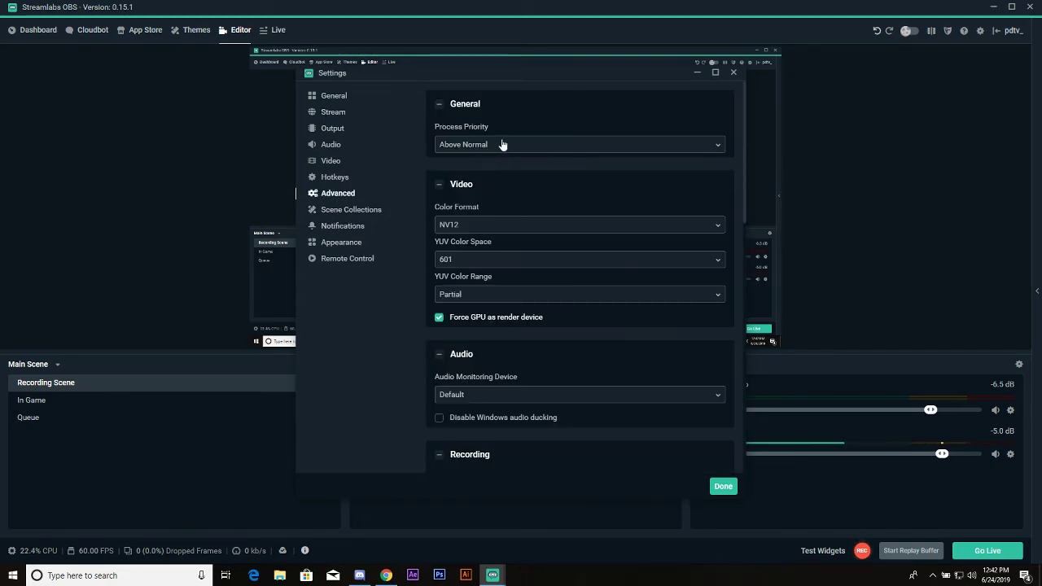
{"action": "left_click", "coordinate": [489, 144]}
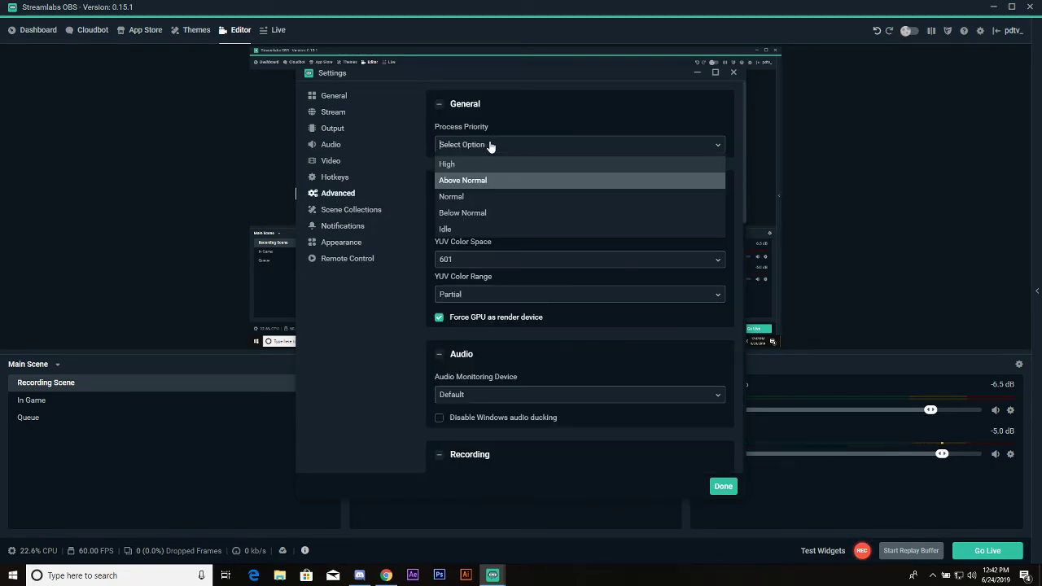
{"action": "left_click", "coordinate": [467, 186]}
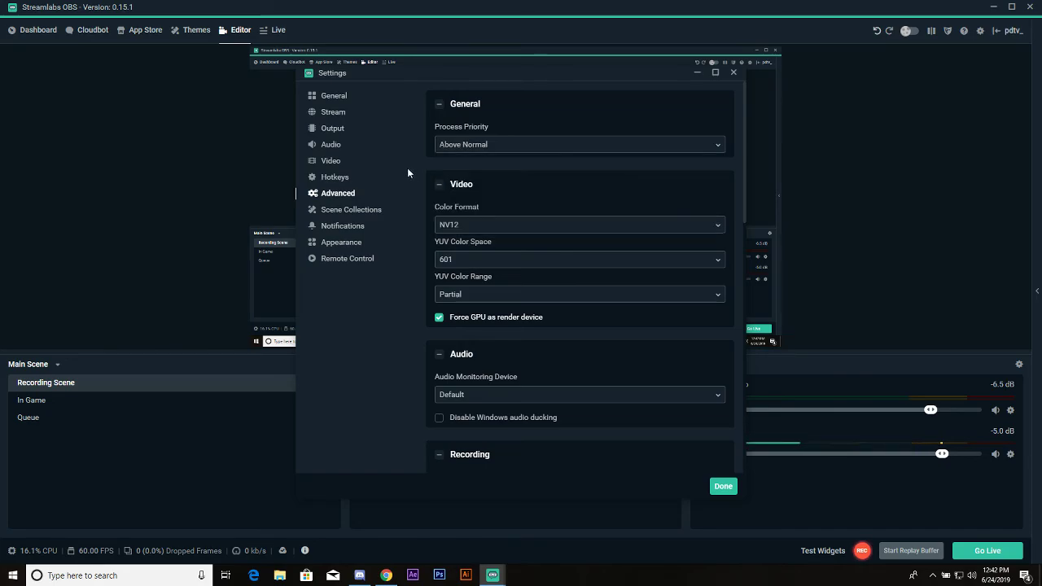
{"action": "left_click", "coordinate": [468, 148]}
{"action": "left_click", "coordinate": [469, 186]}
Set the process priority to High in the advanced settings and close the settings window
{"action": "left_click", "coordinate": [456, 145]}
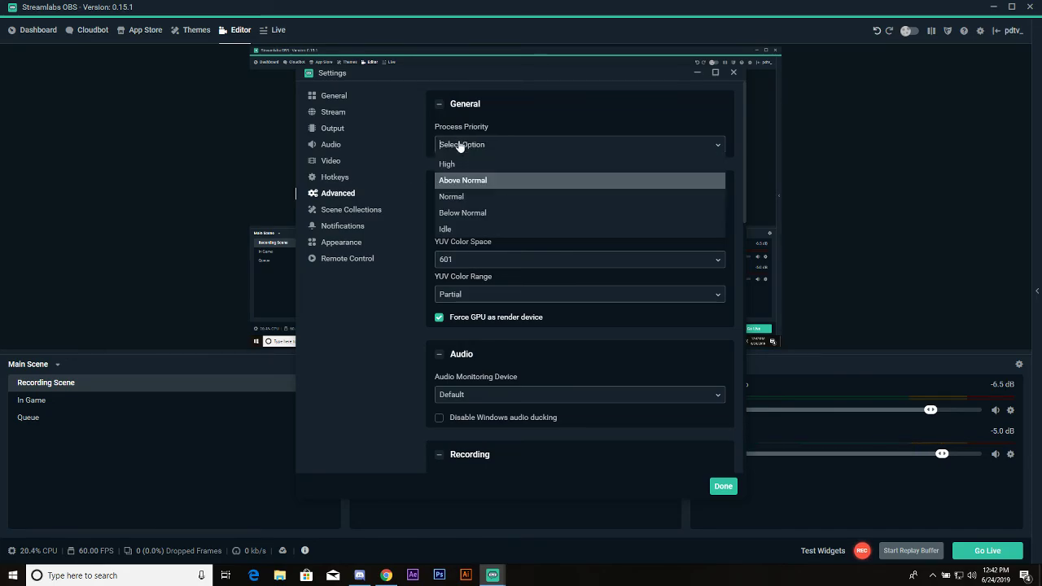
{"action": "left_click", "coordinate": [457, 163]}
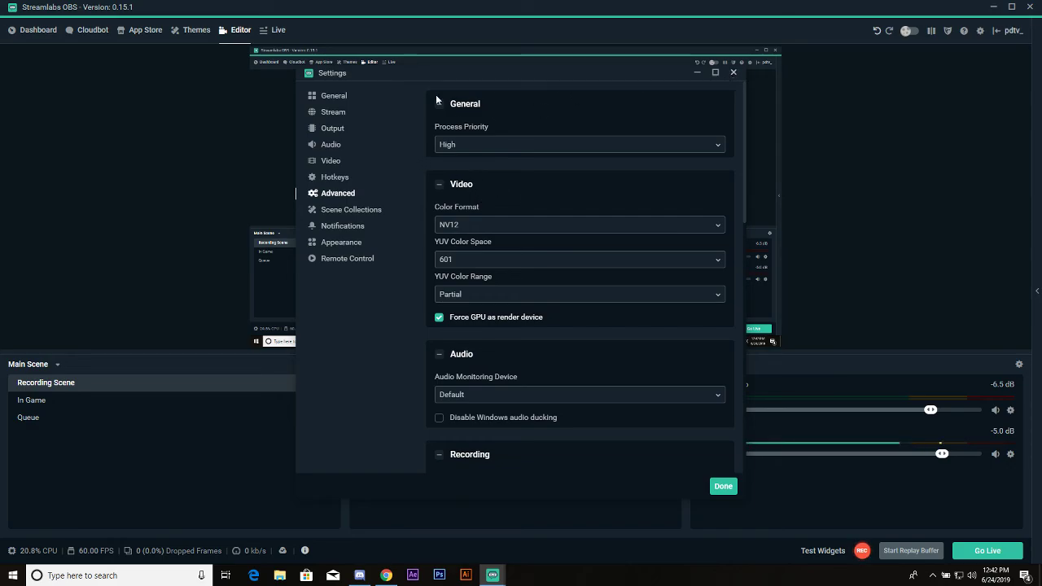
{"action": "left_click", "coordinate": [342, 97]}
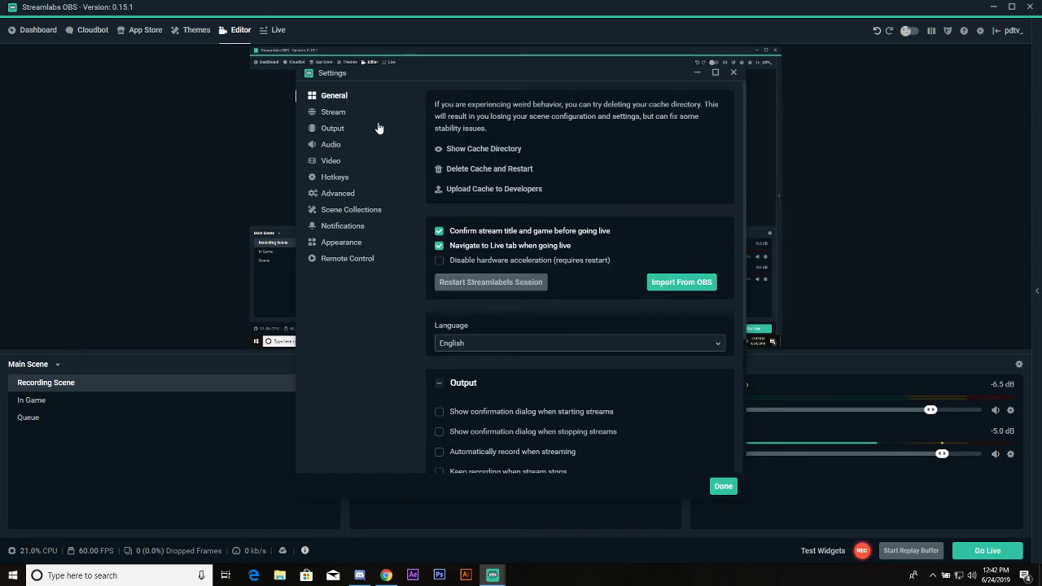
{"action": "left_click", "coordinate": [733, 74]}
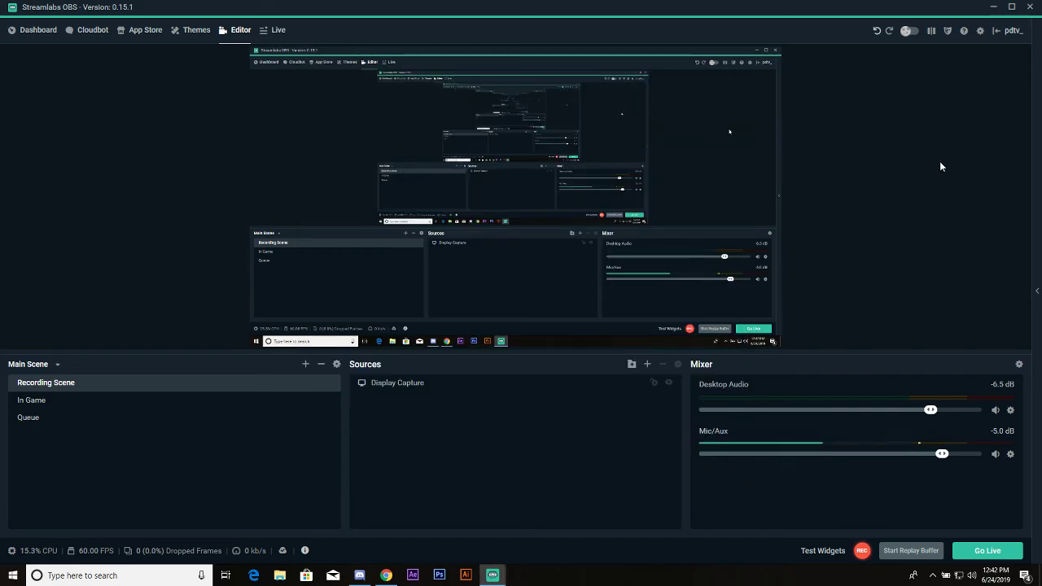